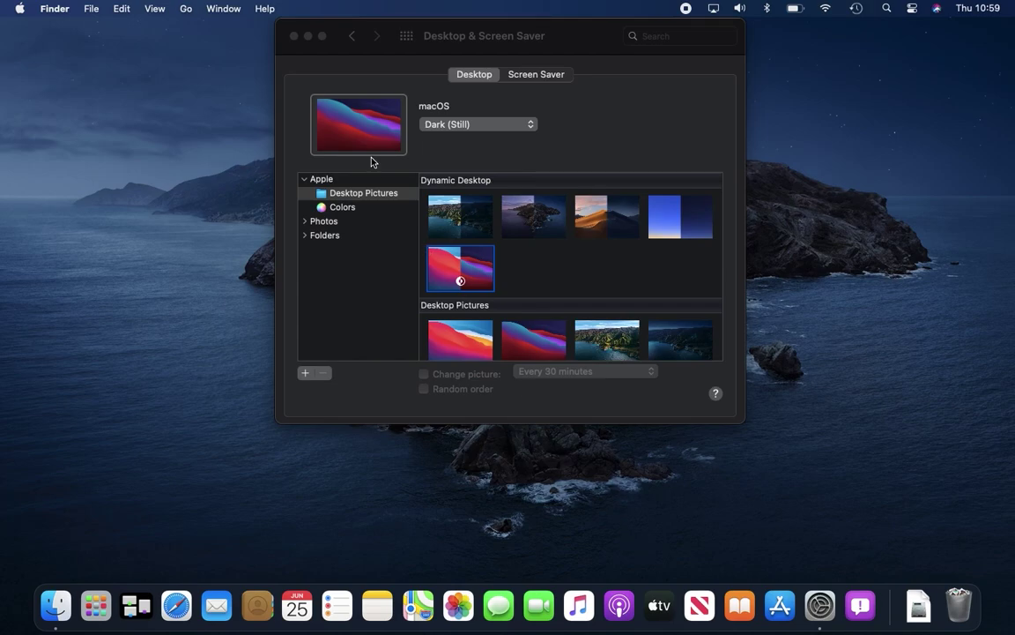
Step: Bring the Desktop & Screen Saver window to the front and quit System Preferences
{"action": "left_click", "coordinate": [362, 132]}
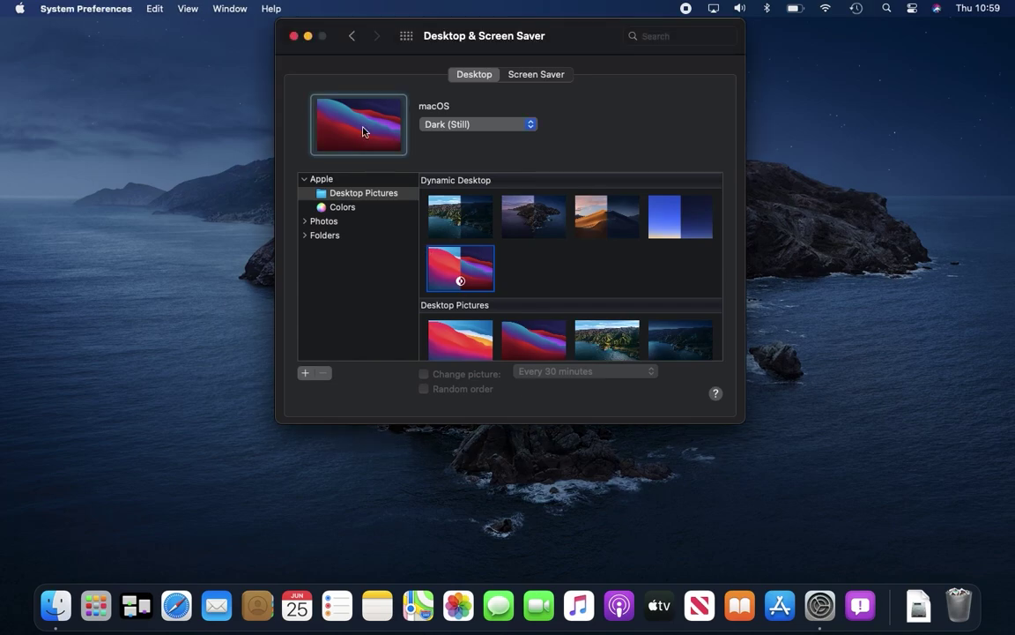
{"action": "left_click", "coordinate": [124, 7]}
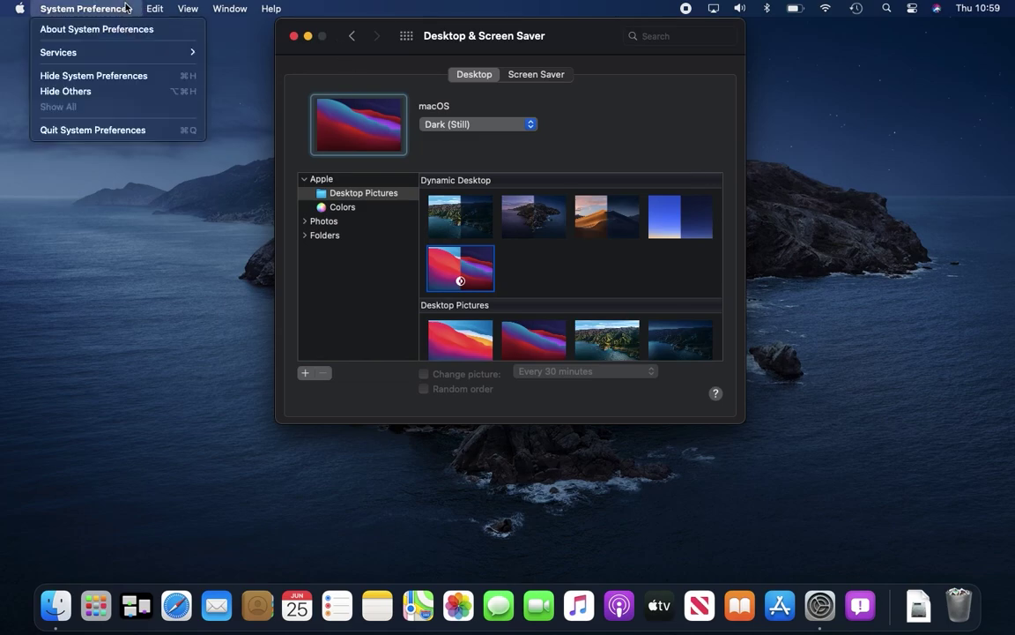
{"action": "left_click", "coordinate": [136, 133]}
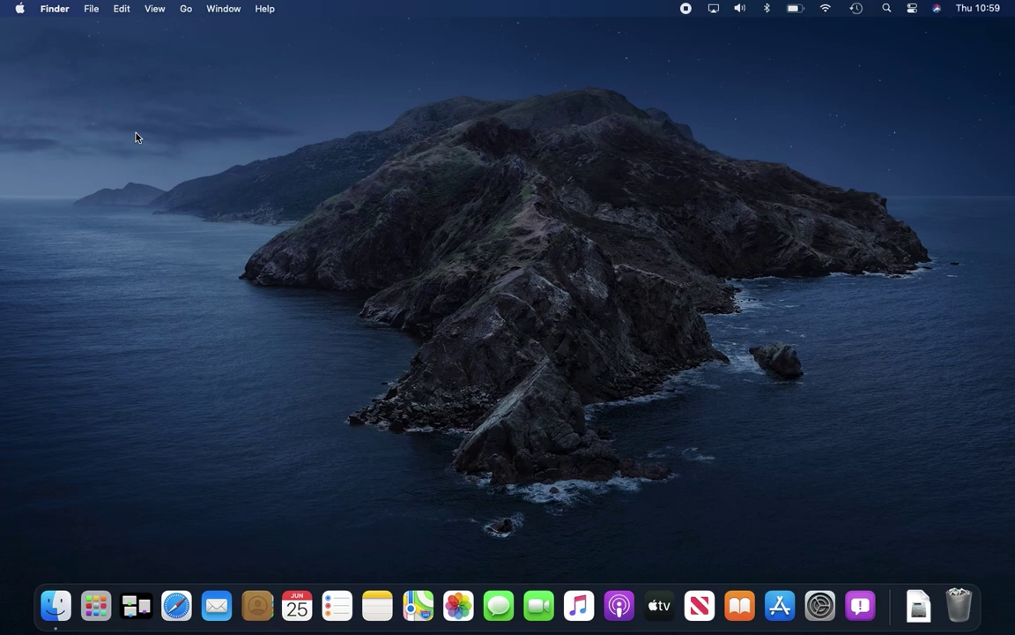
Step: Examine the macOS version and hardware overview in About This Mac, and close the window
{"action": "left_click", "coordinate": [14, 12]}
{"action": "left_click", "coordinate": [17, 32]}
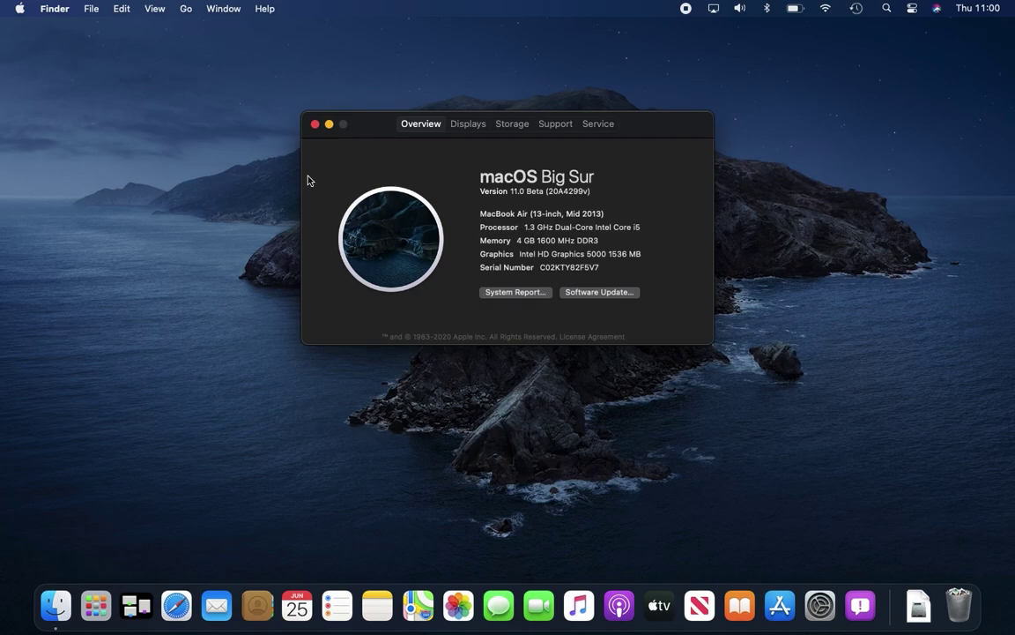
{"action": "left_click", "coordinate": [315, 126]}
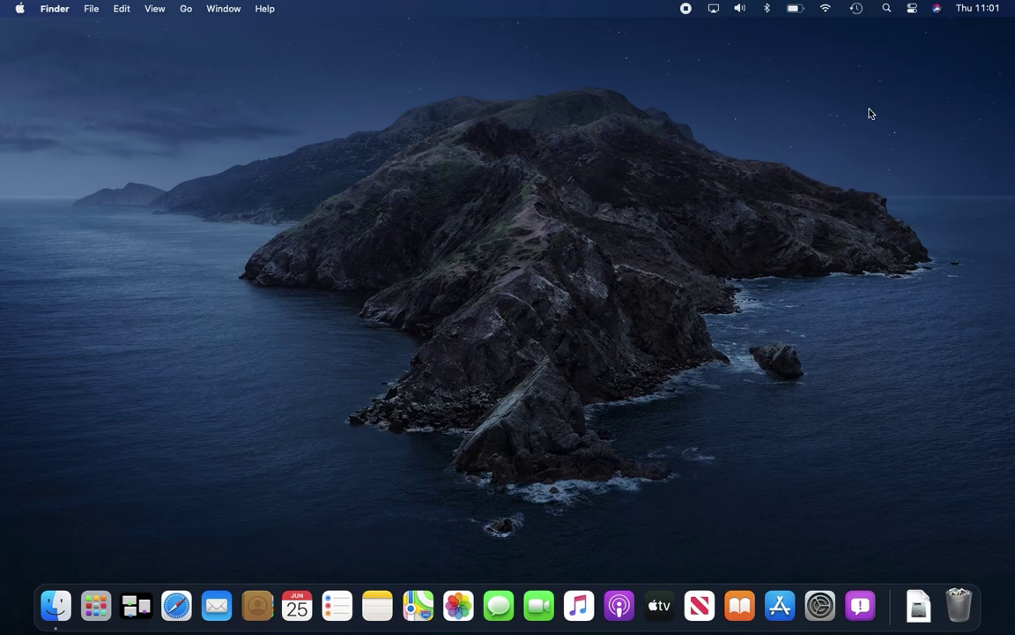
Step: Raise the display brightness slightly from Control Center and close it
{"action": "left_click", "coordinate": [912, 11]}
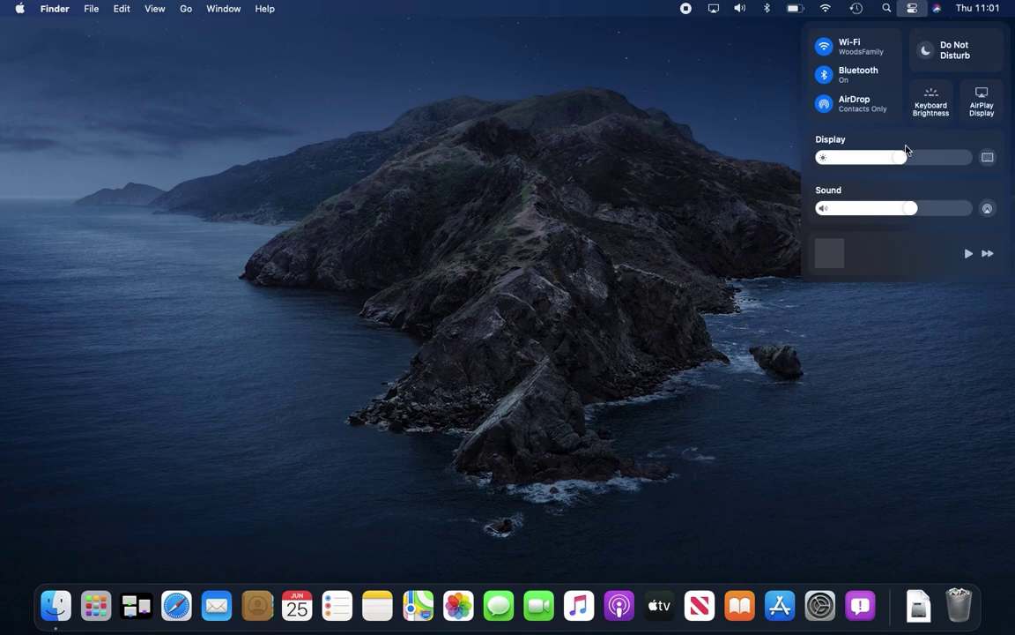
{"action": "mouse_move", "coordinate": [899, 156]}
{"action": "left_mouse_down"}
{"action": "mouse_move", "coordinate": [885, 158]}
{"action": "mouse_move", "coordinate": [909, 157]}
{"action": "left_mouse_up"}
{"action": "left_click", "coordinate": [568, 163]}
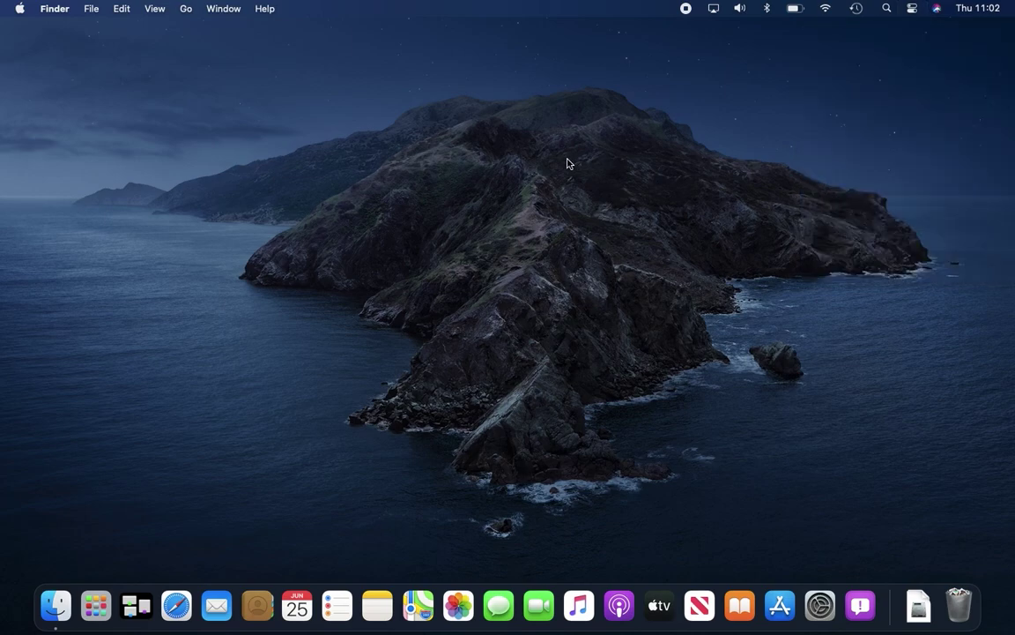
{"action": "left_click", "coordinate": [45, 10]}
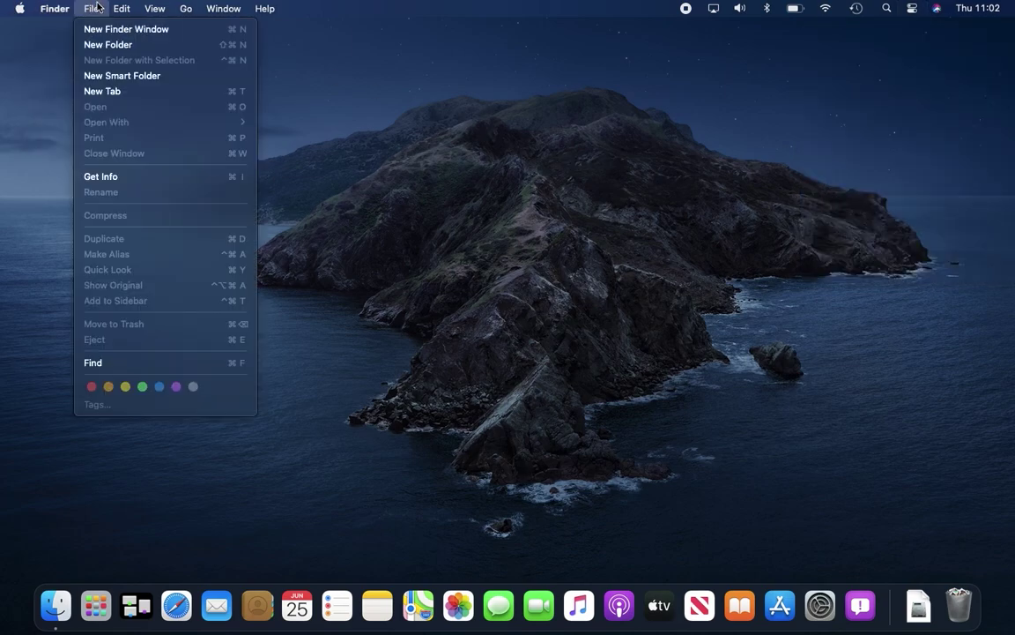
{"action": "mouse_move", "coordinate": [124, 7]}
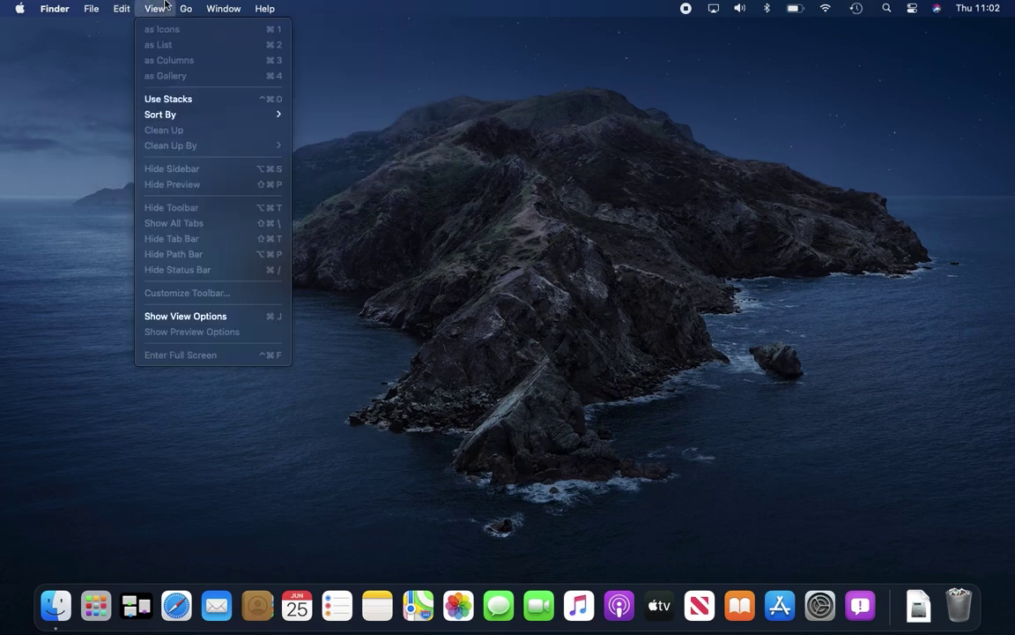
{"action": "left_click", "coordinate": [201, 3]}
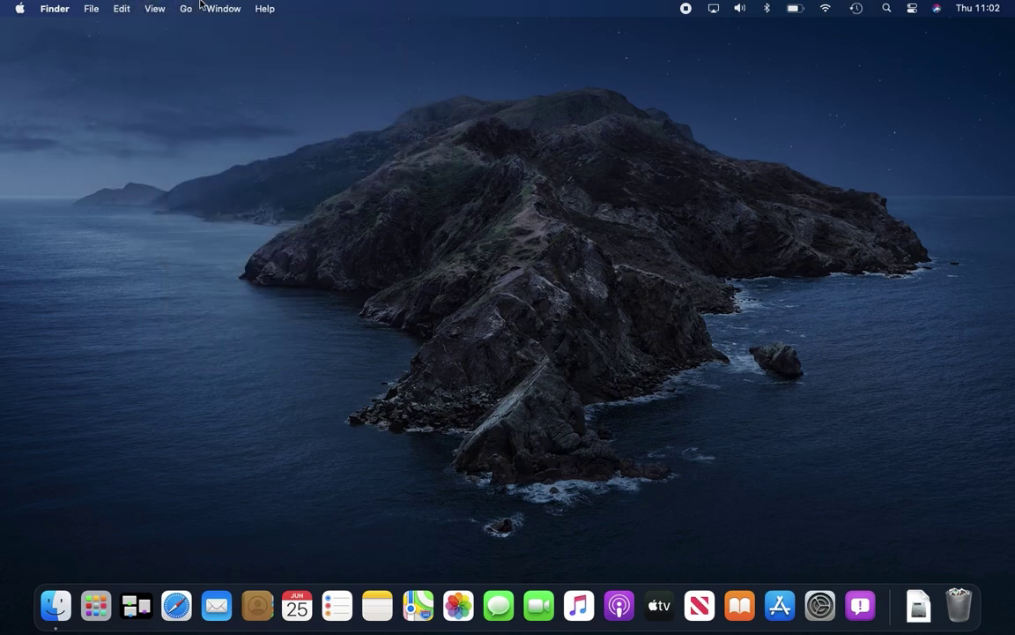
{"action": "left_click", "coordinate": [201, 3]}
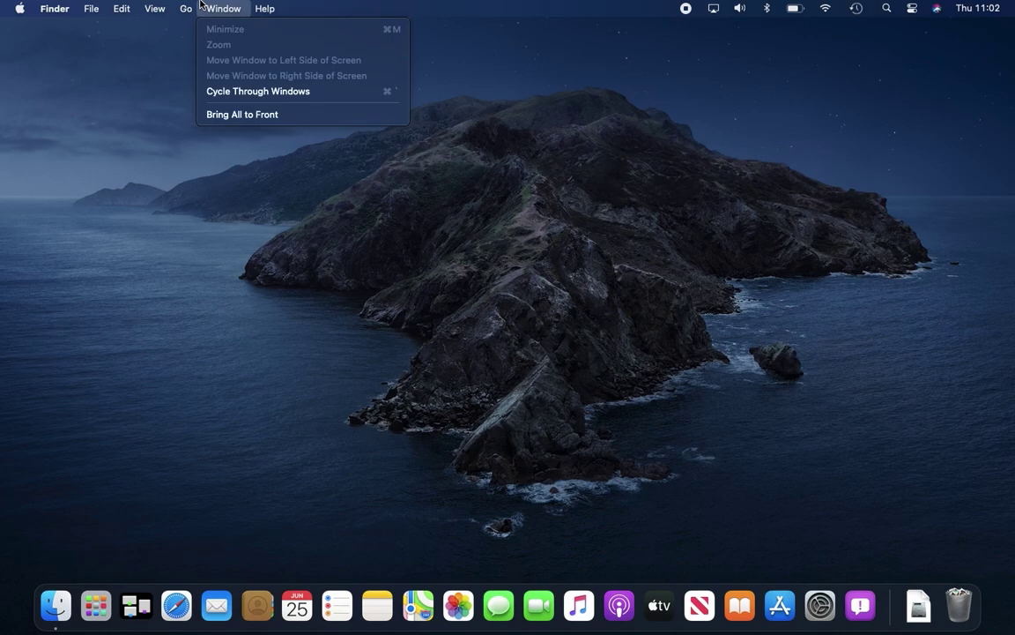
{"action": "left_click", "coordinate": [292, 5]}
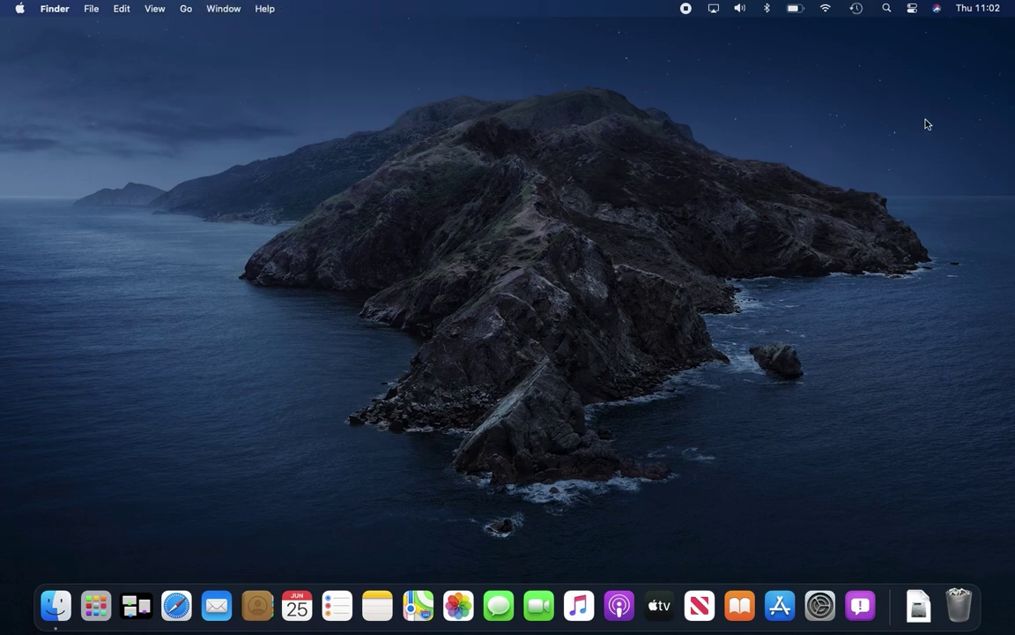
Step: Examine the available widgets in Notification Center's widget gallery, finish editing without adding any, and close Notification Center
{"action": "left_click", "coordinate": [988, 16]}
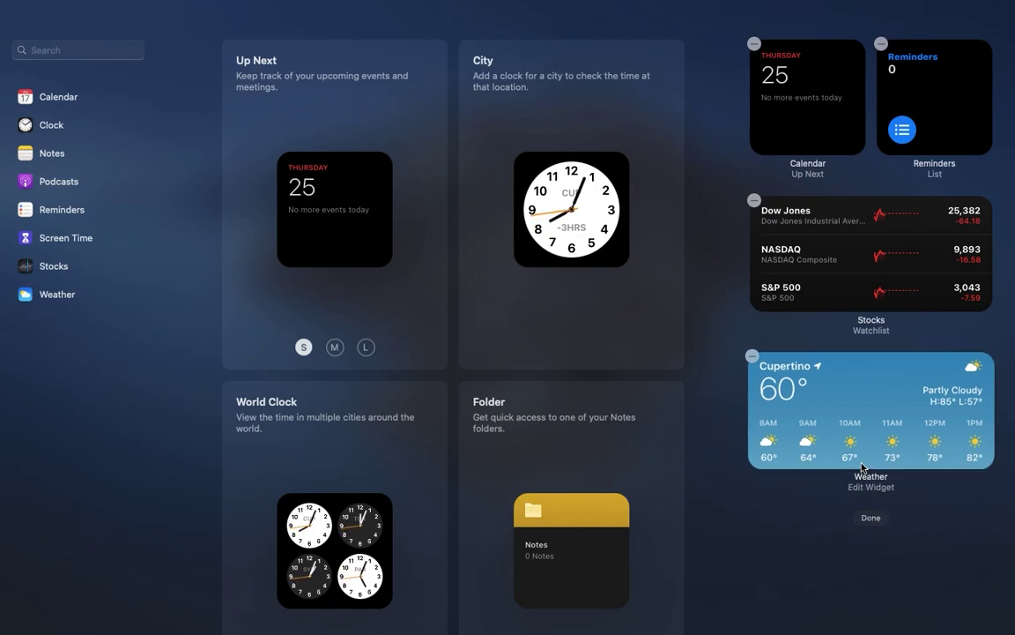
{"action": "scroll", "coordinate": [582, 467], "scroll_direction": "down", "scroll_amount": 5}
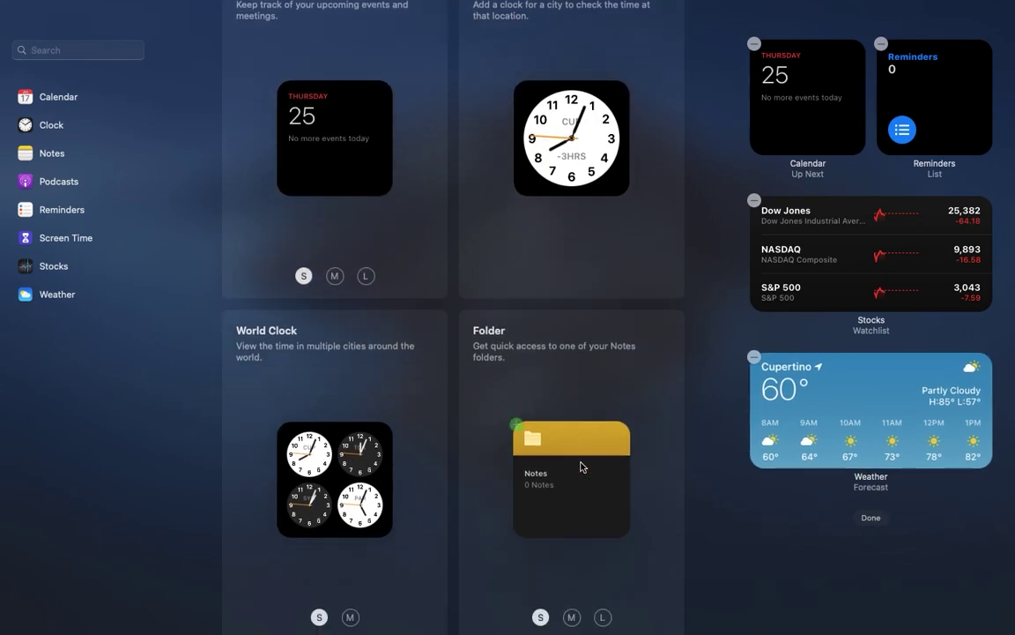
{"action": "scroll", "coordinate": [581, 466], "scroll_direction": "down", "scroll_amount": 9}
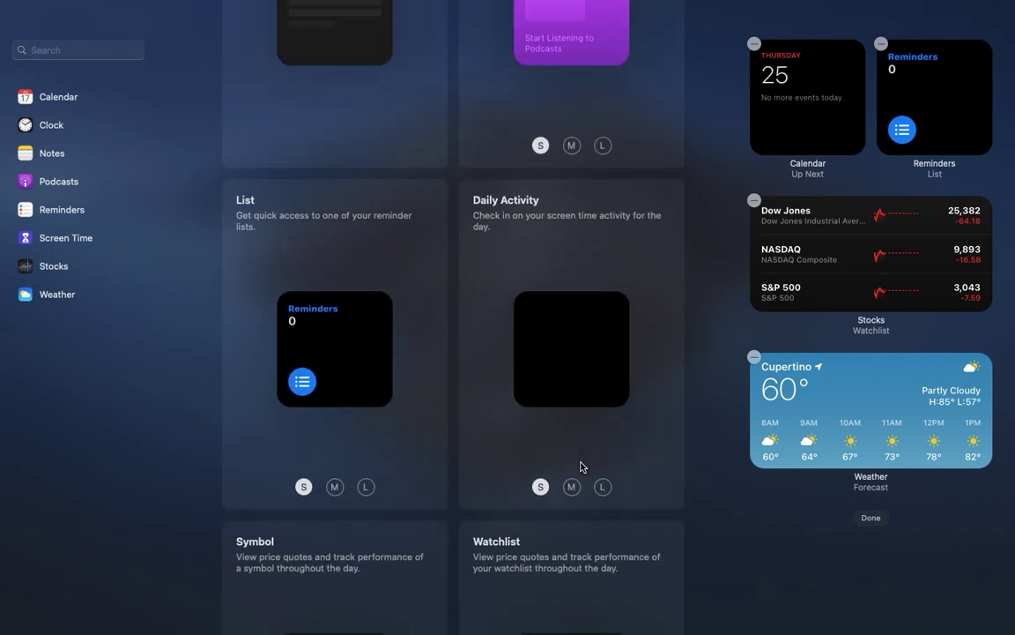
{"action": "scroll", "coordinate": [581, 467], "scroll_direction": "up", "scroll_amount": 1}
{"action": "scroll", "coordinate": [581, 466], "scroll_direction": "down", "scroll_amount": 2}
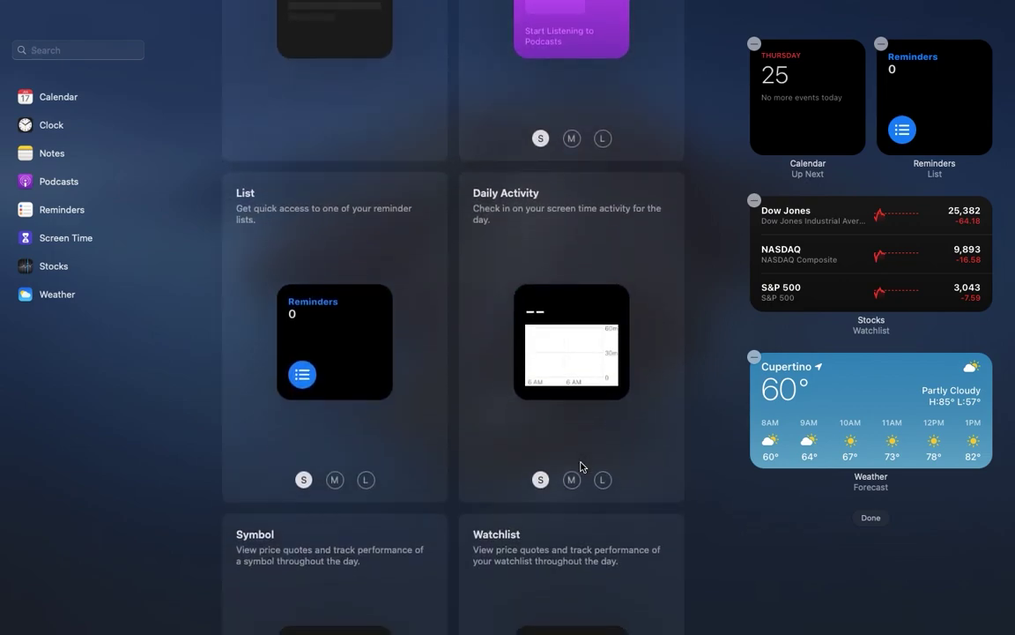
{"action": "scroll", "coordinate": [581, 466], "scroll_direction": "down", "scroll_amount": 7}
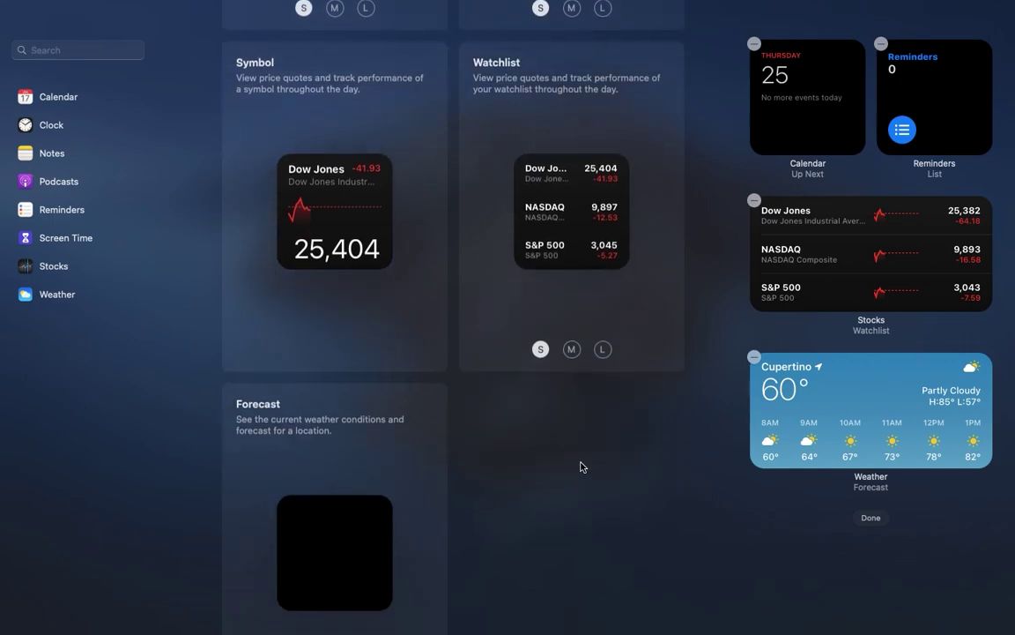
{"action": "scroll", "coordinate": [581, 466], "scroll_direction": "up", "scroll_amount": 12}
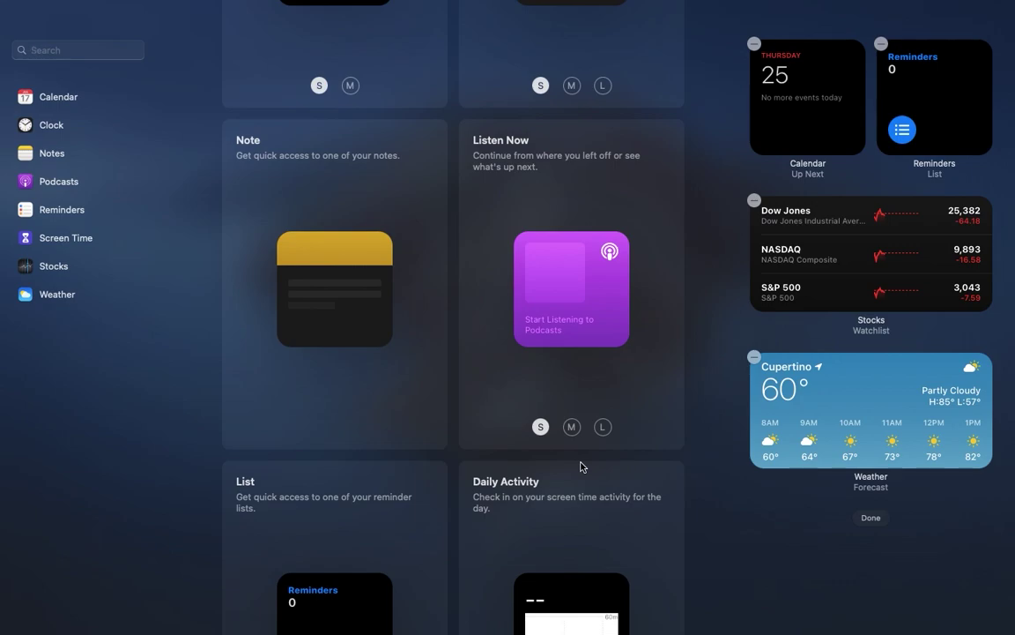
{"action": "scroll", "coordinate": [581, 466], "scroll_direction": "up", "scroll_amount": 9}
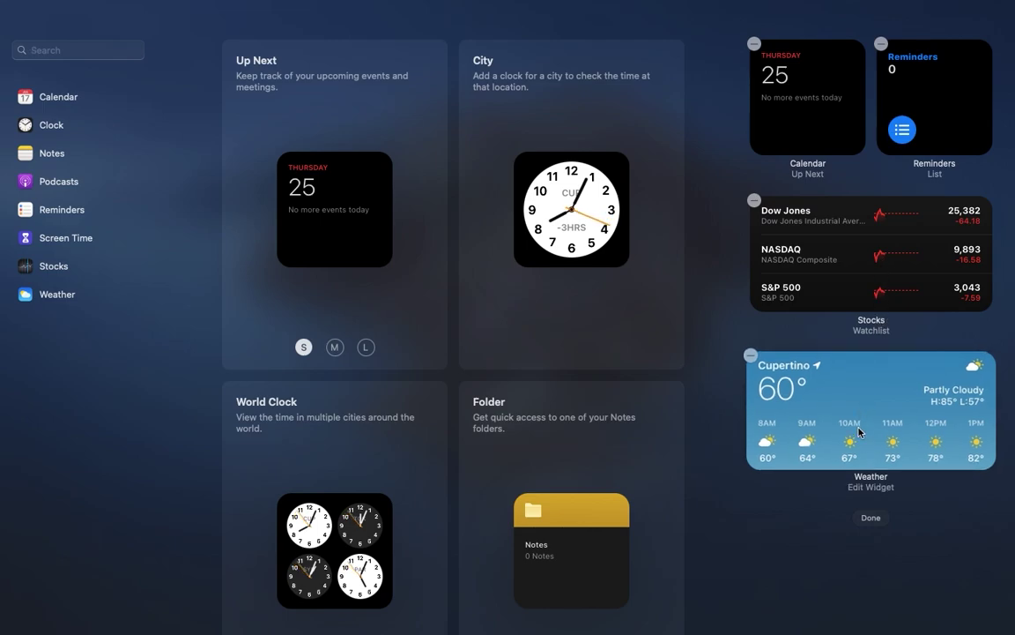
{"action": "left_click", "coordinate": [871, 523]}
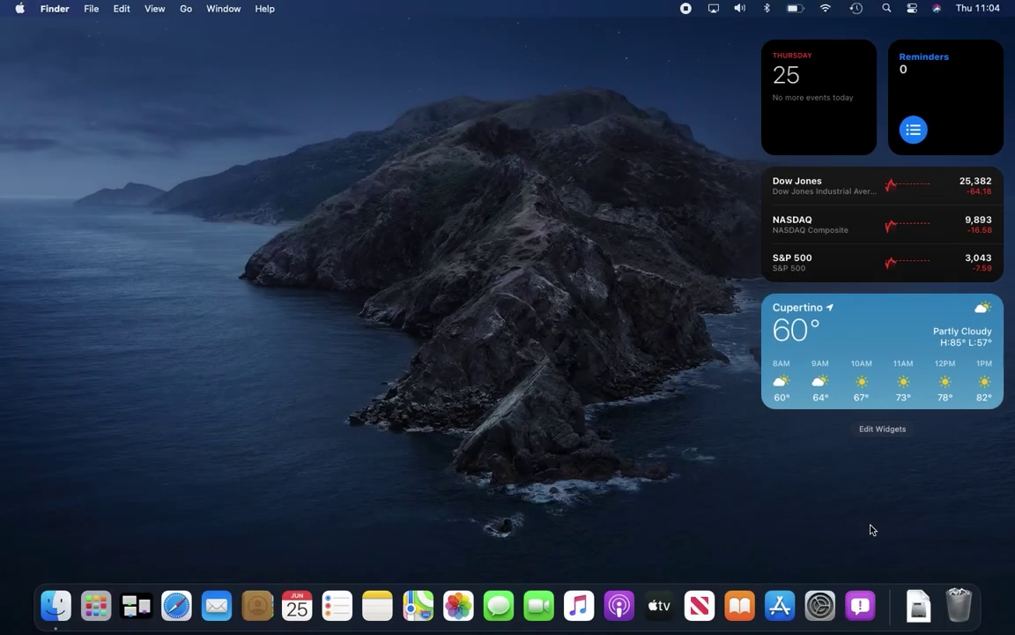
{"action": "left_click", "coordinate": [447, 393]}
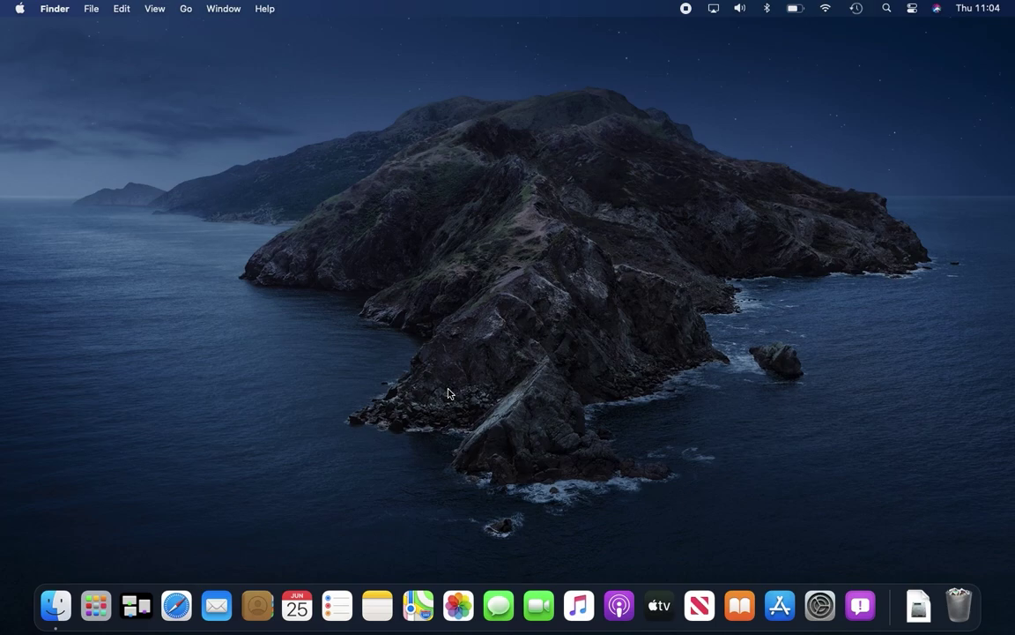
Step: Switch to Maps, check cycling directions to the most recently viewed destination, and quit Maps
{"action": "left_click", "coordinate": [419, 607]}
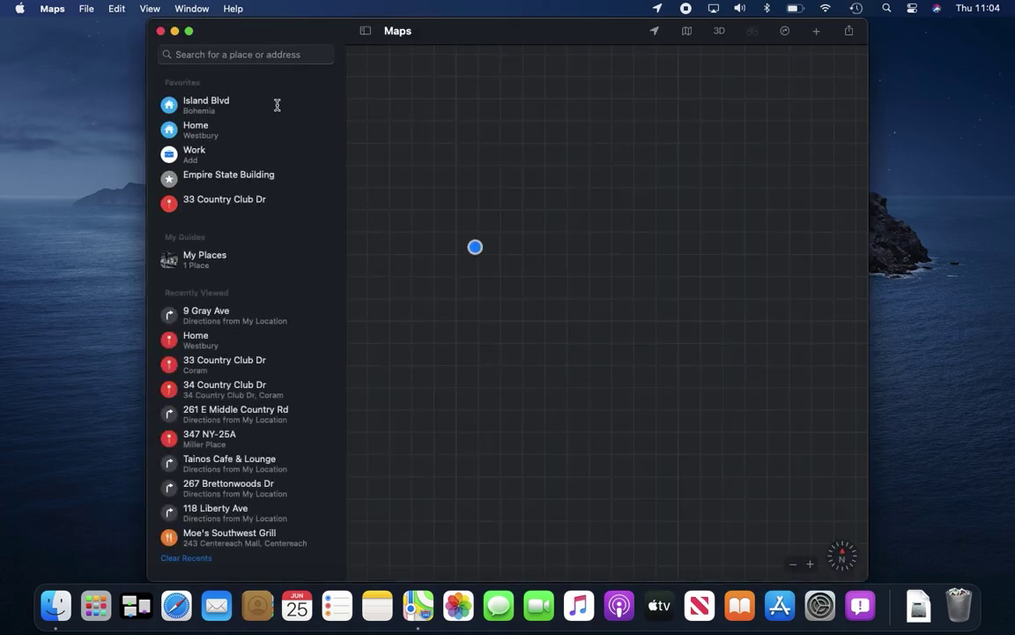
{"action": "left_click", "coordinate": [240, 317]}
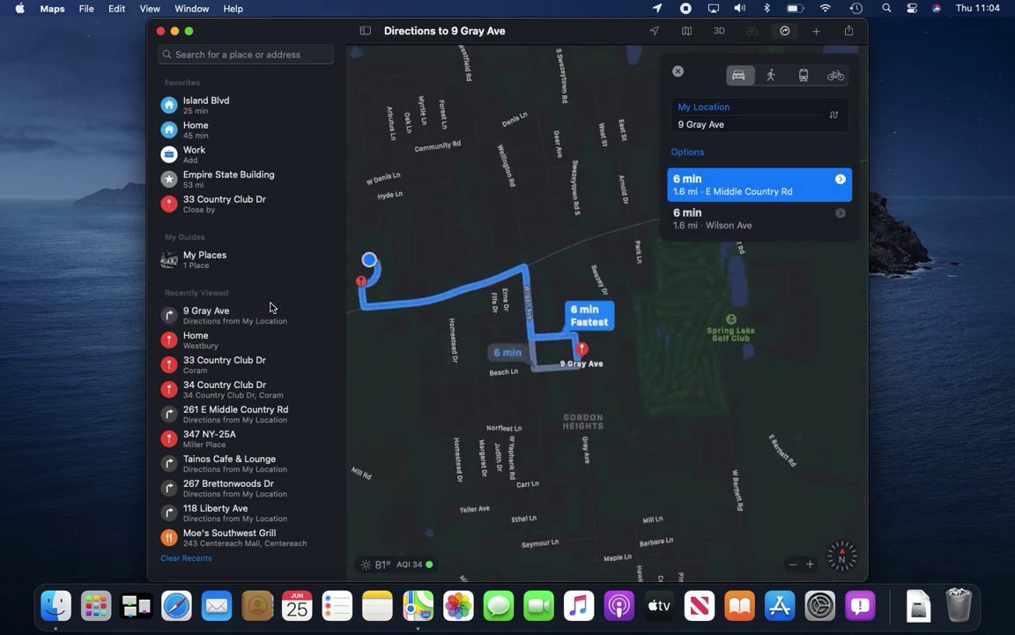
{"action": "left_click", "coordinate": [836, 76]}
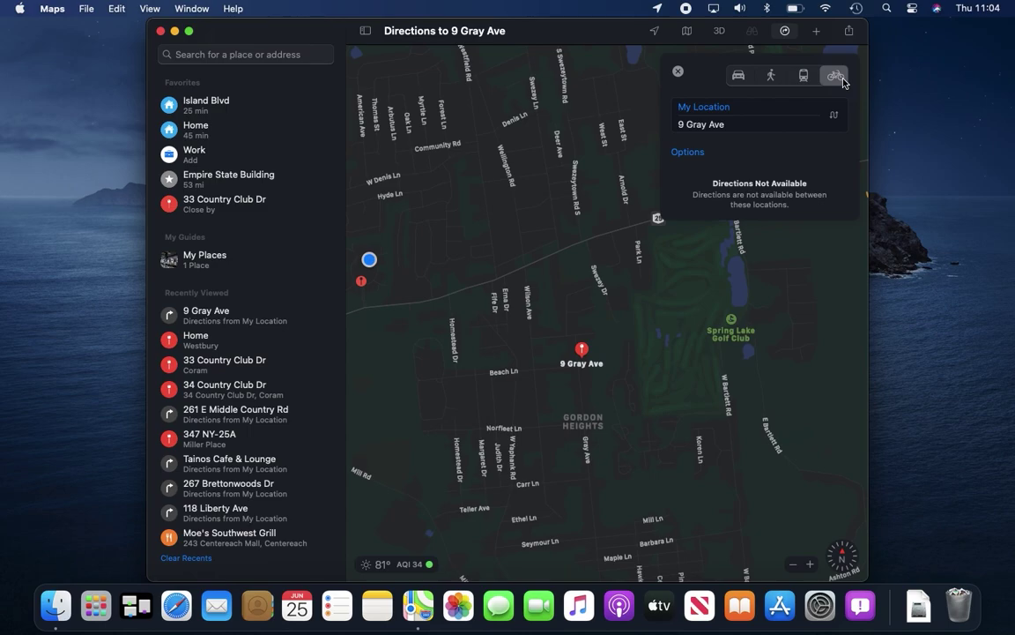
{"action": "left_click", "coordinate": [51, 9]}
{"action": "left_click", "coordinate": [61, 192]}
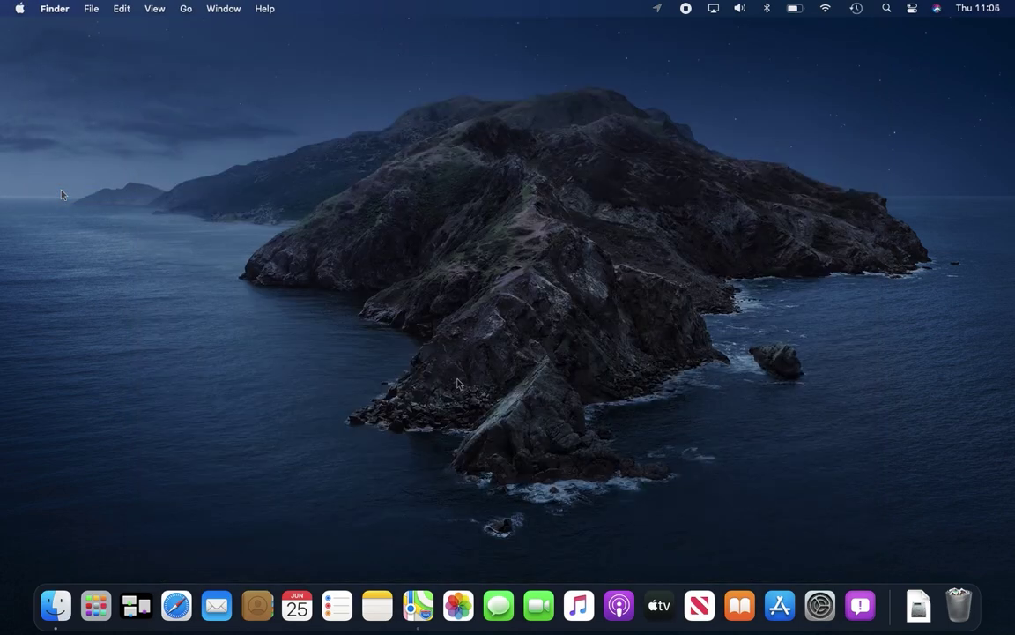
Step: Switch to Messages, pin the only conversation above the conversation list, and quit Messages
{"action": "left_click", "coordinate": [507, 621]}
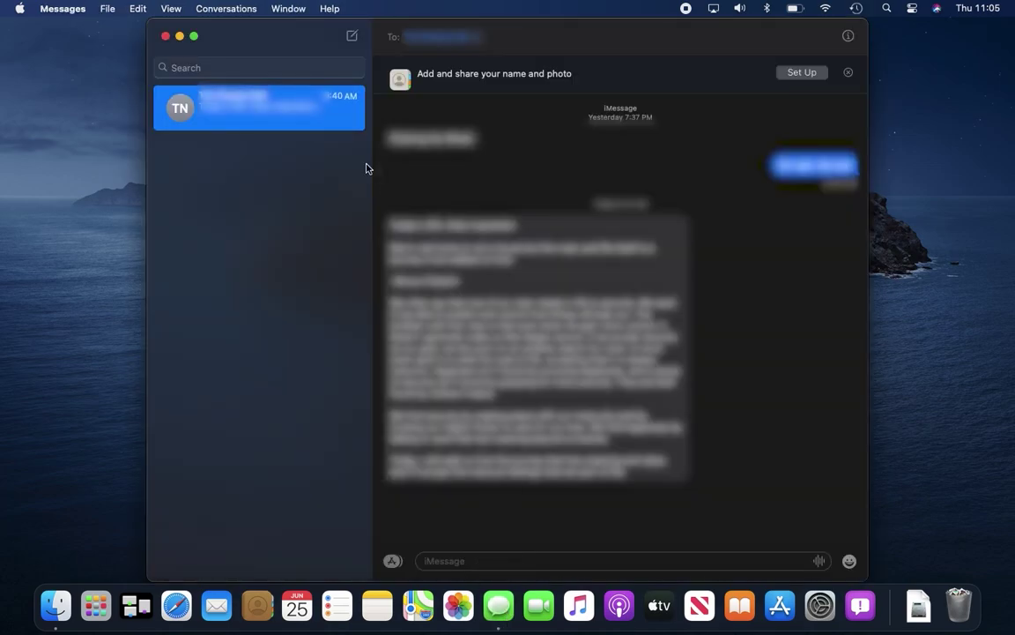
{"action": "left_click_drag", "start_coordinate": [286, 124], "coordinate": [267, 139]}
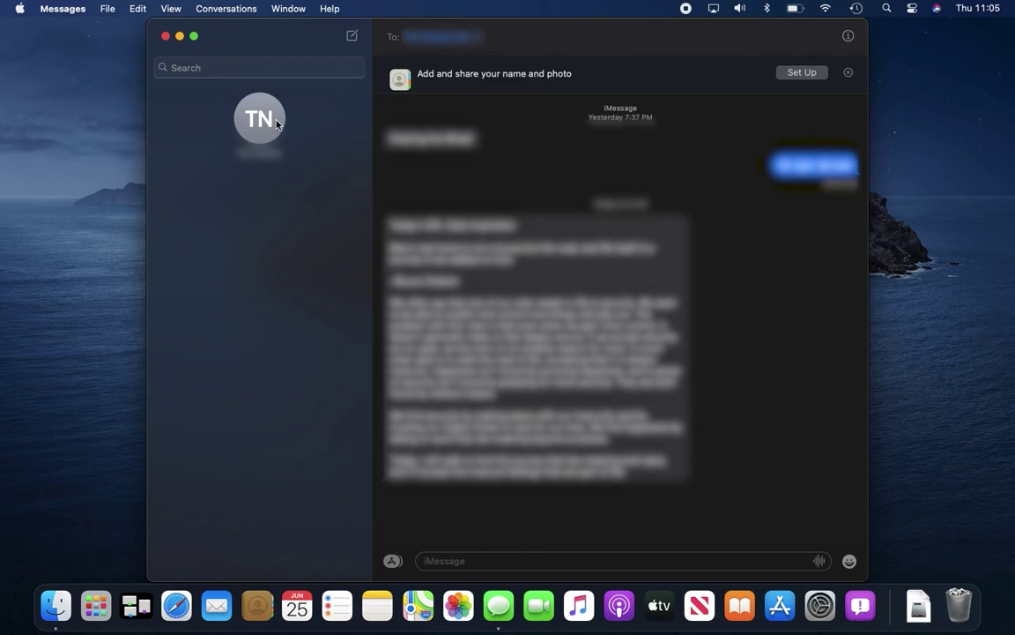
{"action": "left_click", "coordinate": [70, 9]}
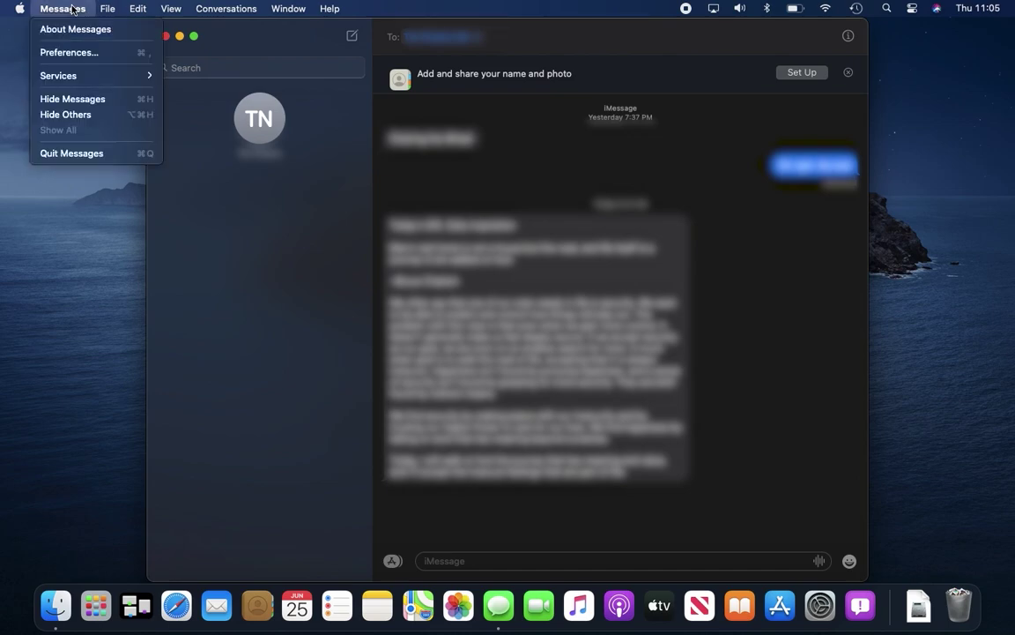
{"action": "left_click", "coordinate": [86, 156]}
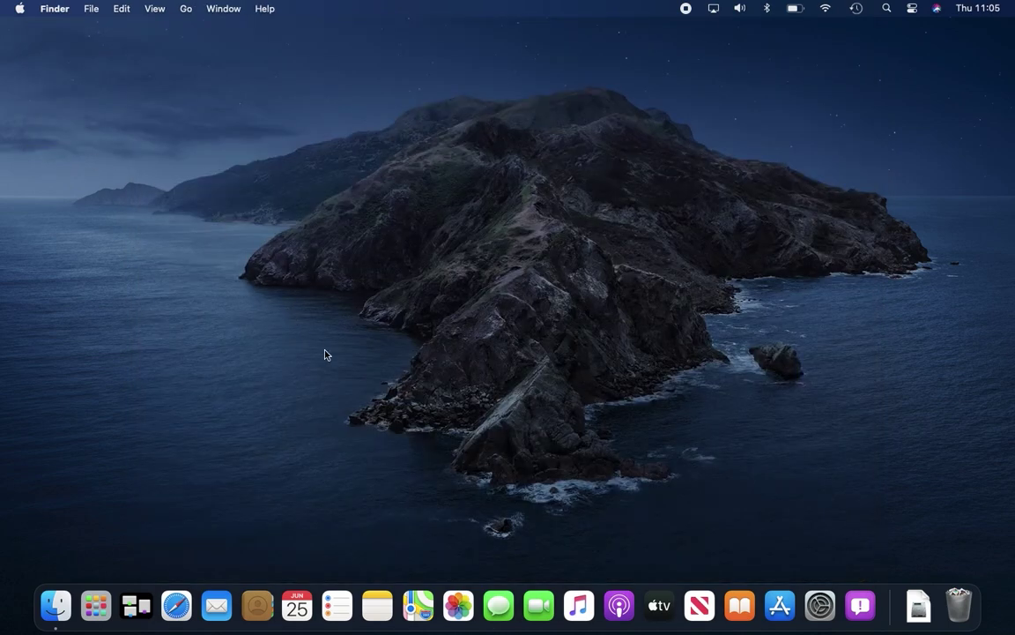
Step: Switch to Safari and open the neowin.net home page
{"action": "left_click", "coordinate": [180, 604]}
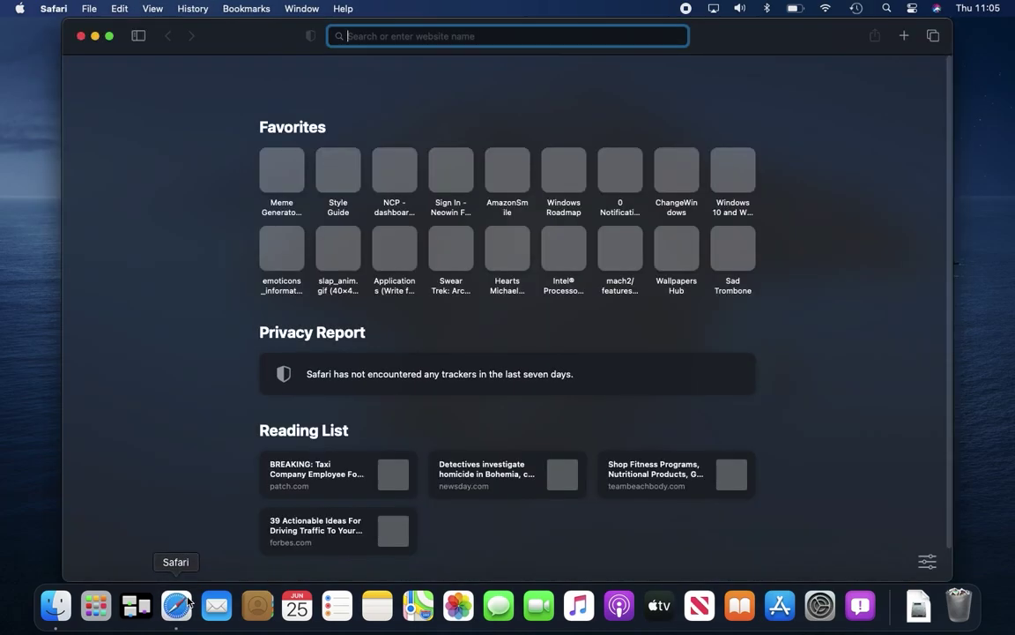
{"action": "type", "text": "neo"}
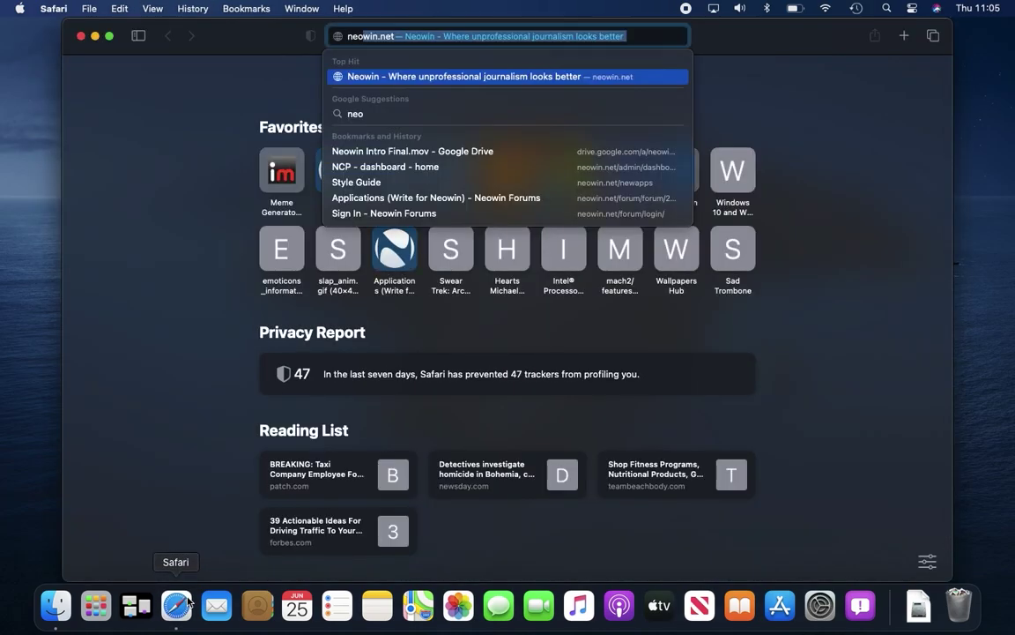
{"action": "key", "text": "Return"}
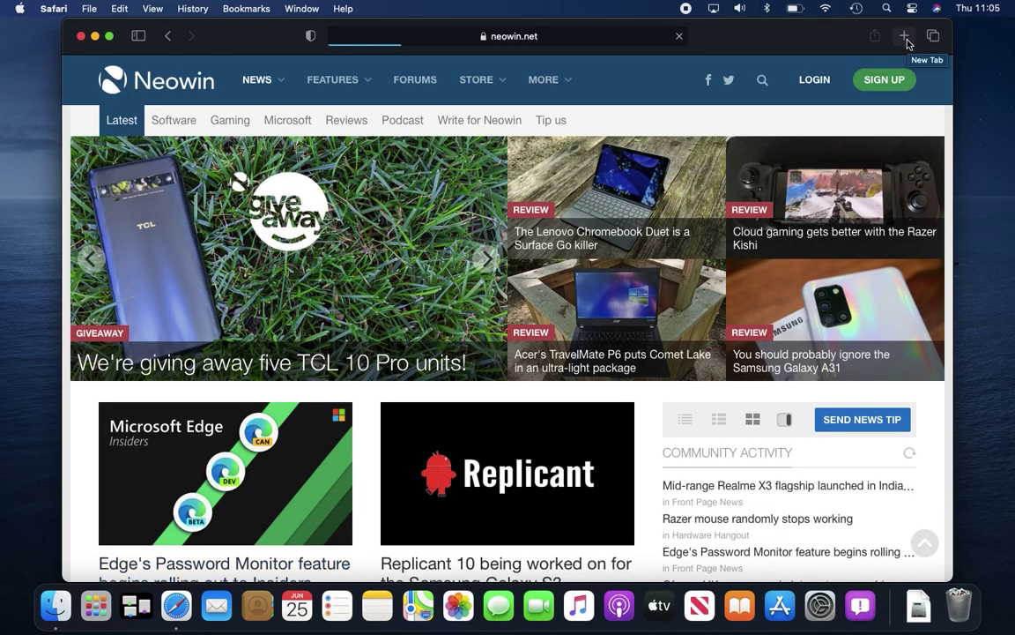
Step: Load neowin.net in an additional Safari tab and narrow the browser window to less than half the screen width
{"action": "left_click", "coordinate": [905, 37]}
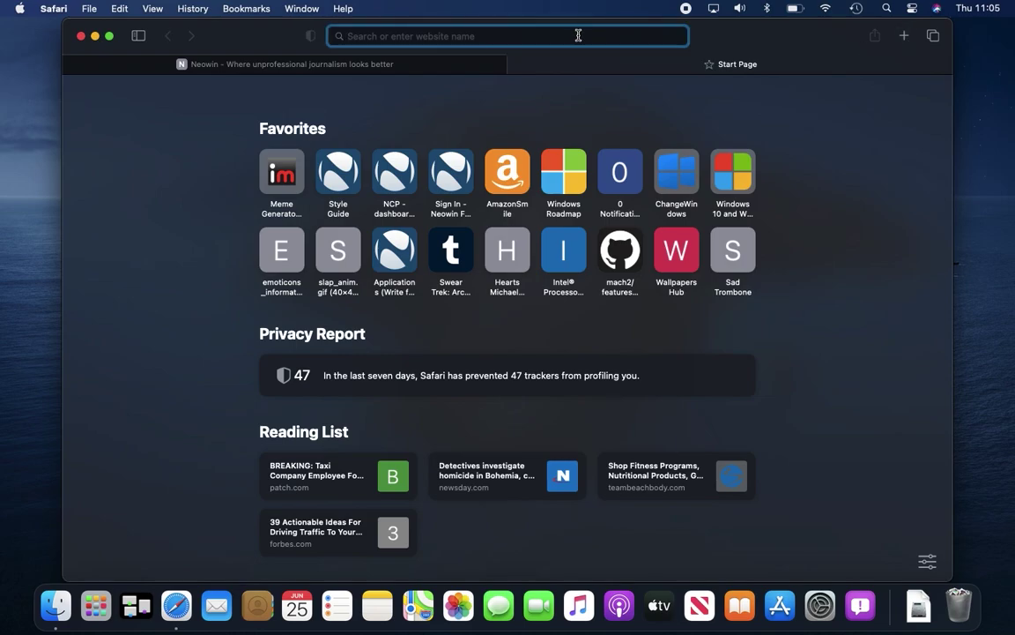
{"action": "type", "text": "neo"}
{"action": "key", "text": "Return"}
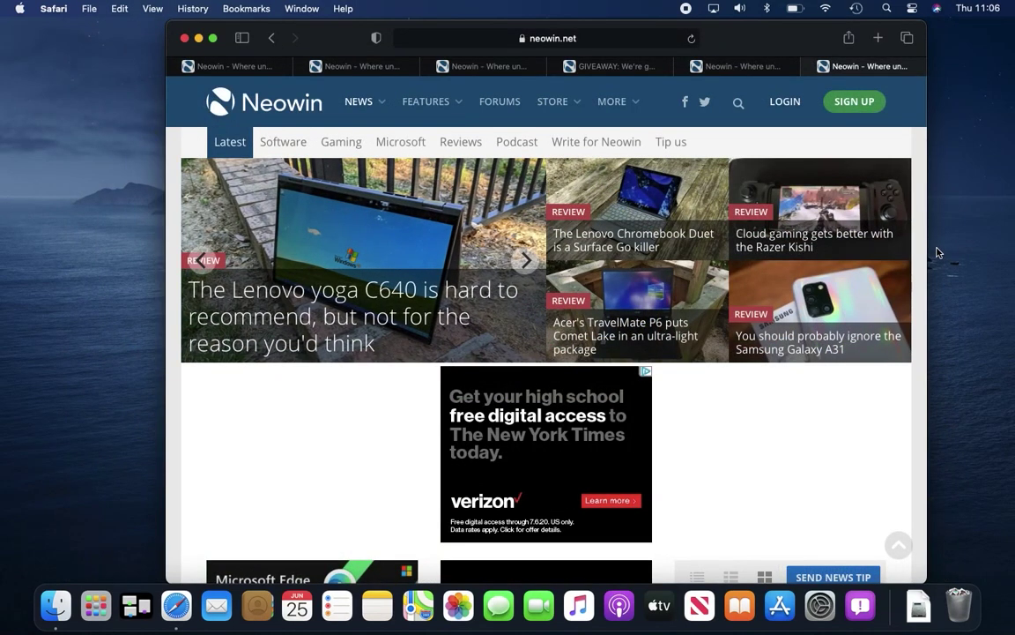
{"action": "left_click_drag", "start_coordinate": [930, 256], "coordinate": [476, 331]}
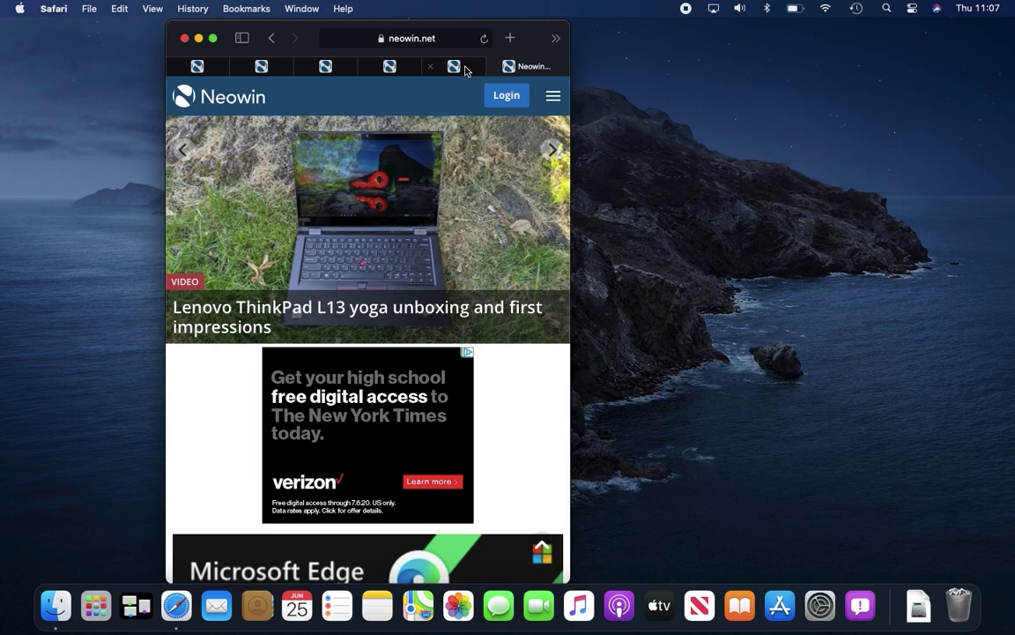
Step: Preview the page thumbnails of the background Neowin tabs and widen the browser window to more than half the screen width
{"action": "mouse_move", "coordinate": [457, 69]}
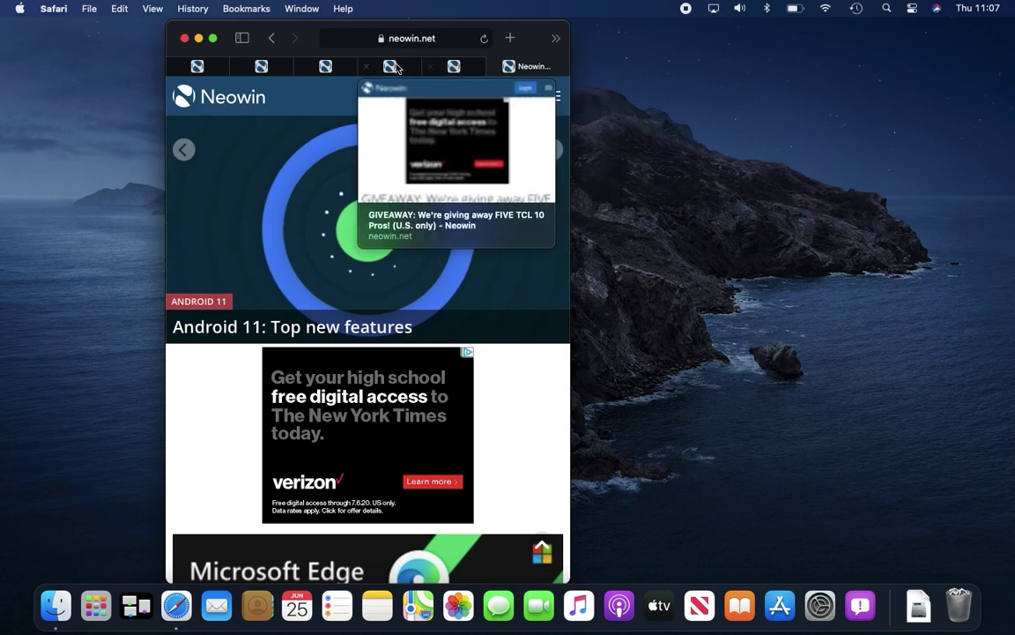
{"action": "mouse_move", "coordinate": [325, 70]}
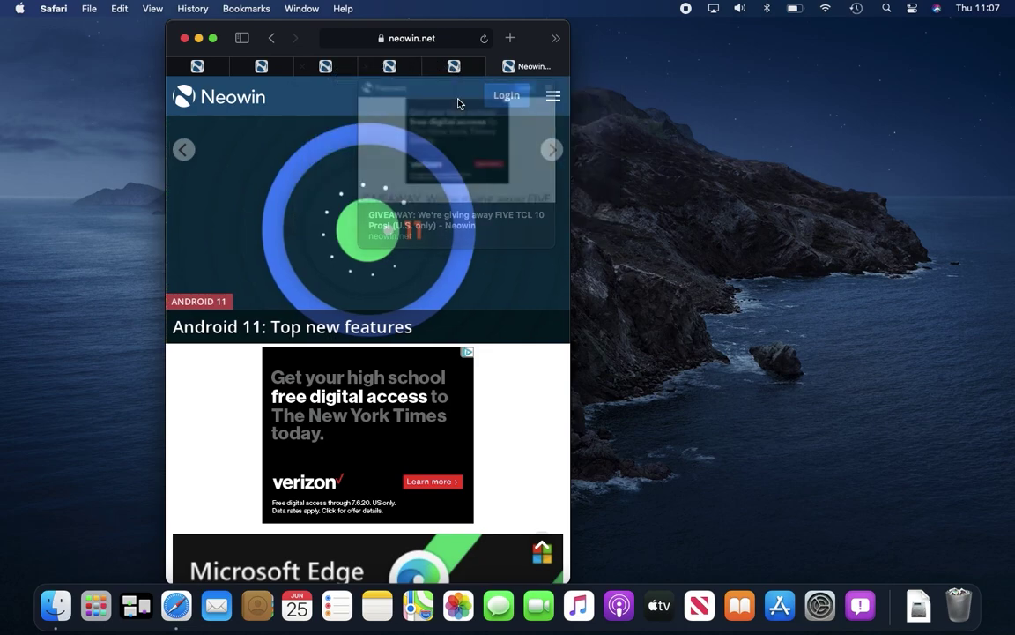
{"action": "left_click_drag", "start_coordinate": [574, 186], "coordinate": [755, 181]}
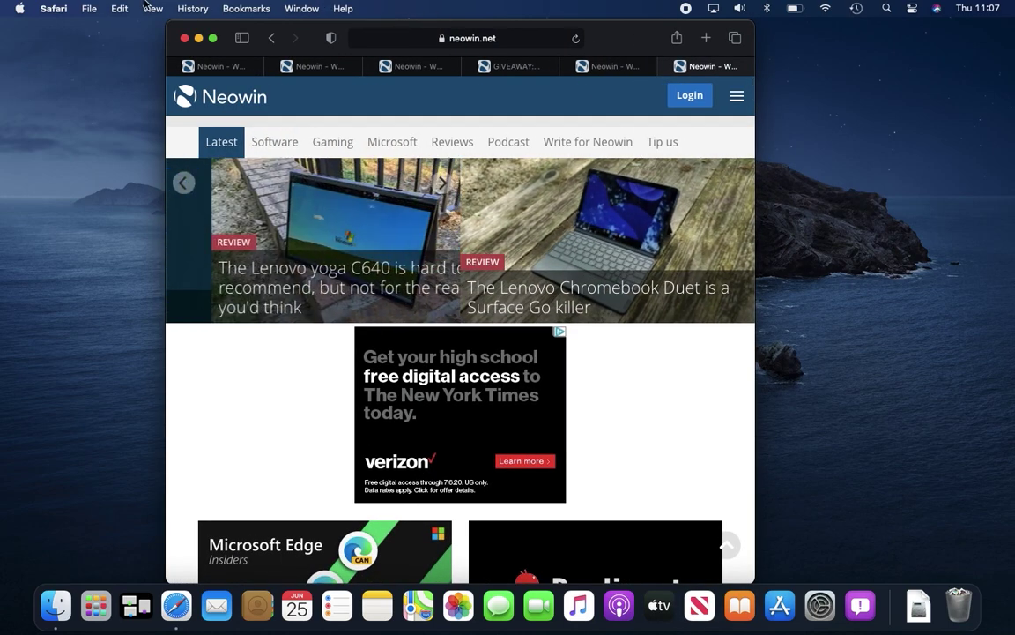
Step: Quit Safari
{"action": "left_click", "coordinate": [53, 8]}
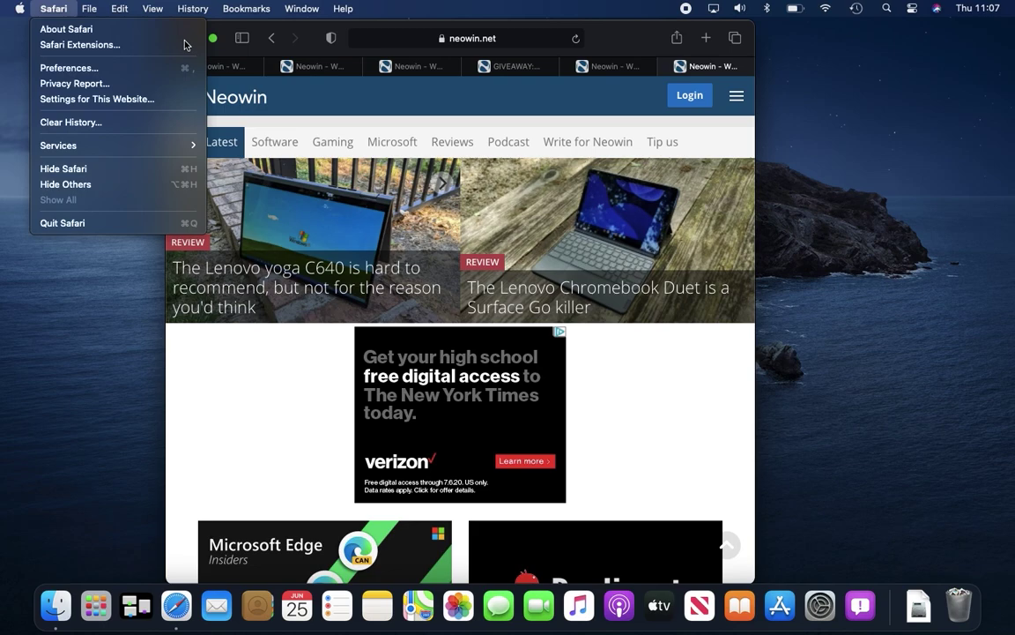
{"action": "left_click", "coordinate": [183, 40]}
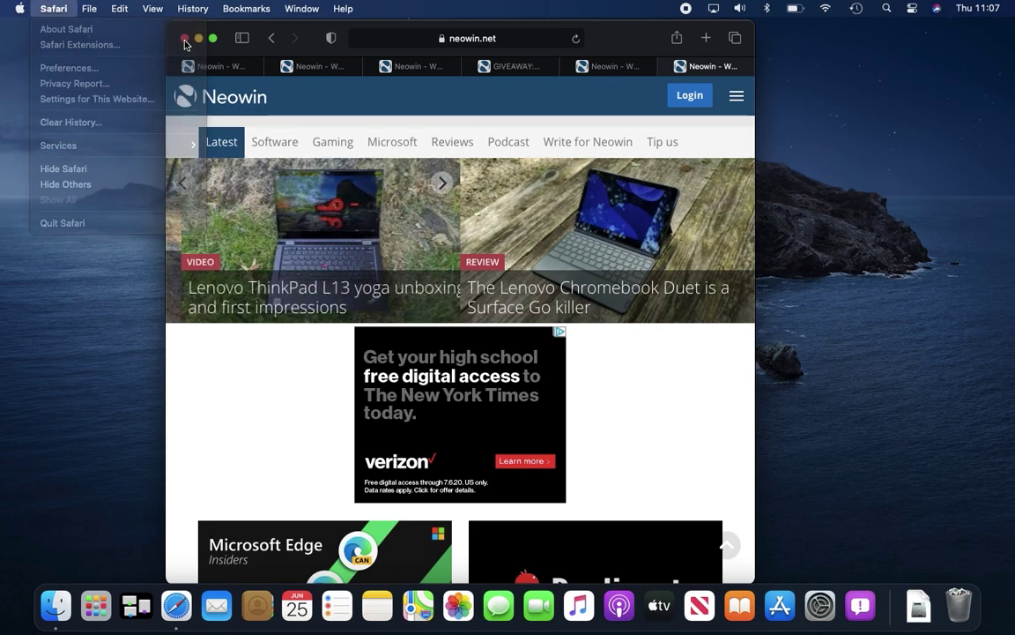
{"action": "left_click", "coordinate": [55, 8]}
{"action": "left_click", "coordinate": [97, 229]}
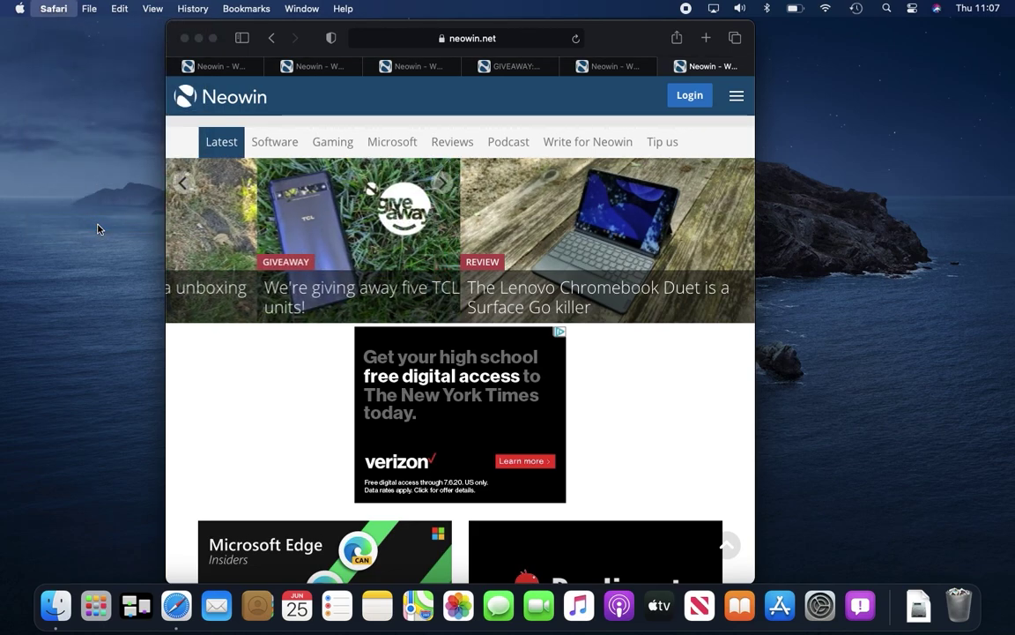